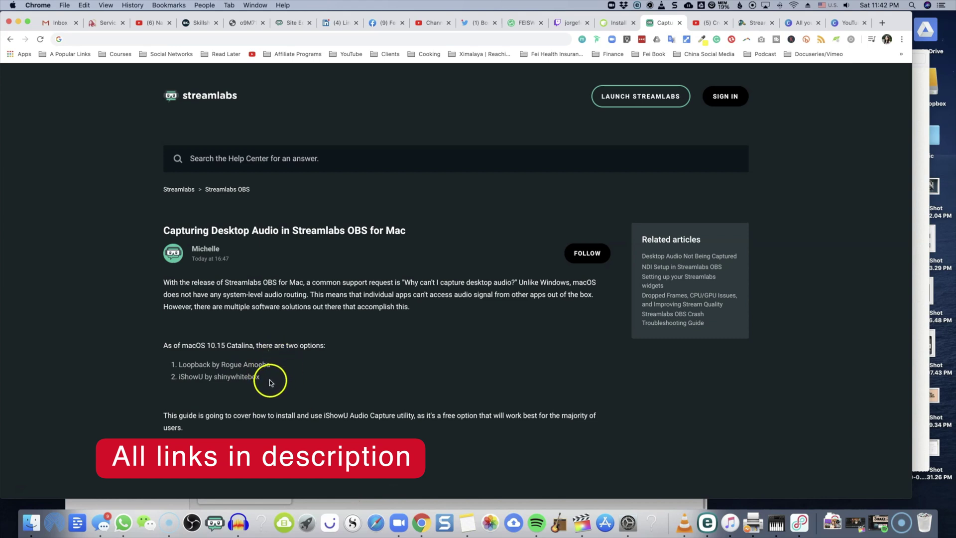
Step: Follow the guide's iShowU by shinywhitebox link and open the shinywhitebox site's downloads page
left_click_drag(270, 382, 177, 365)
left_click(306, 374)
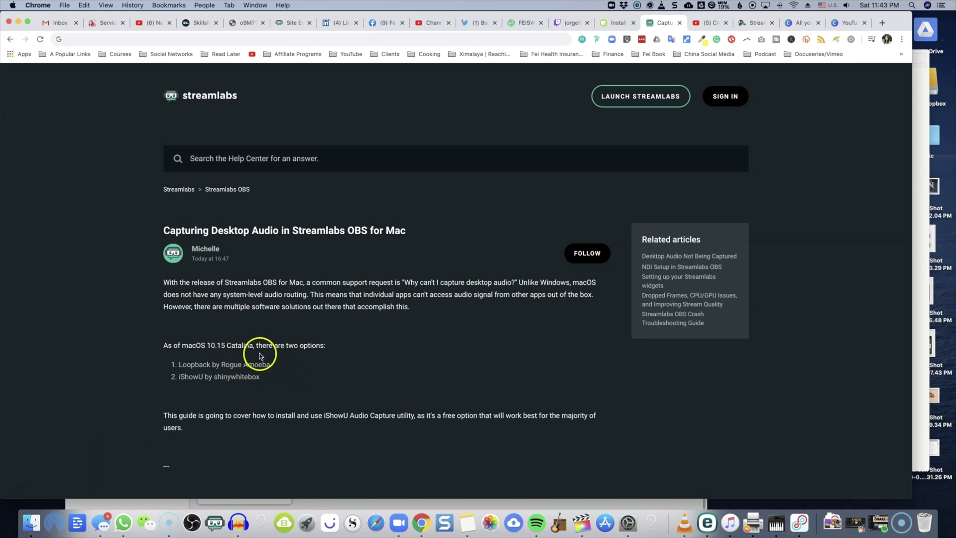
left_click(201, 377)
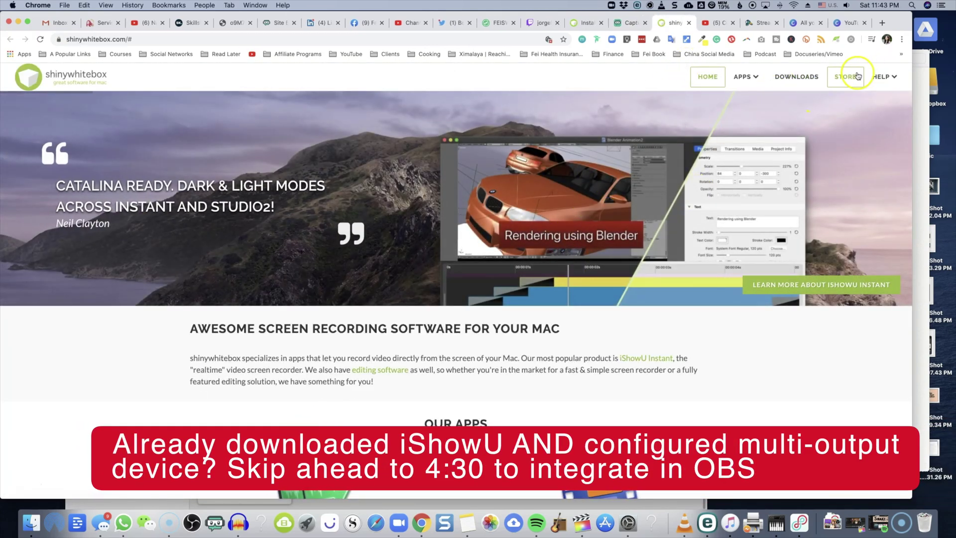
left_click(807, 84)
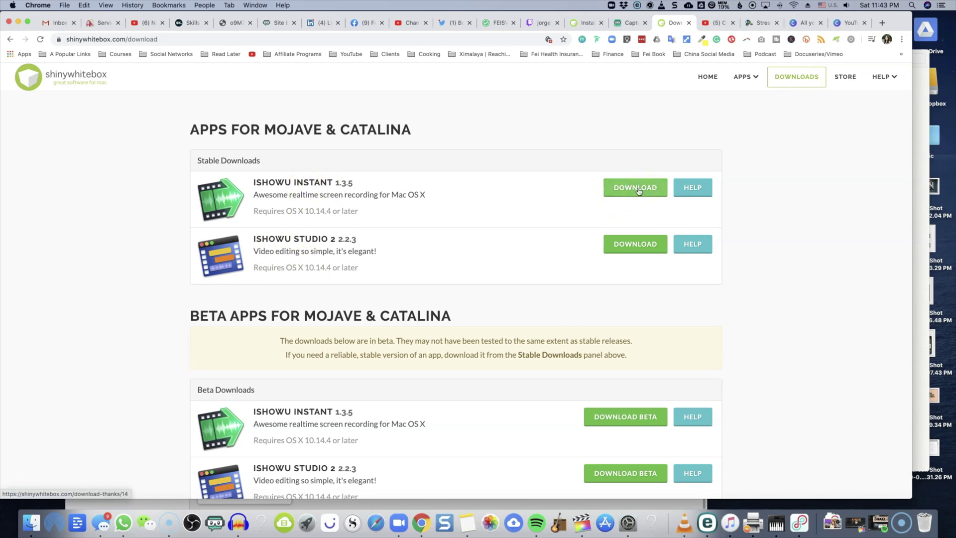
Step: Return to the Streamlabs guide and read the iShowU Audio Capture download and installation instructions through the System Extension Blocked section
key("ctrl+shift+Tab")
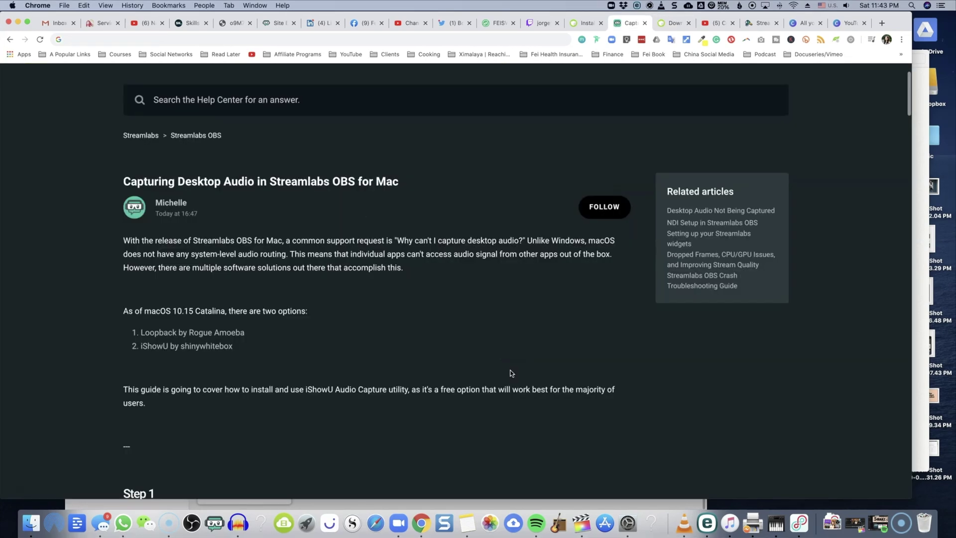
scroll(503, 361, "down", 10)
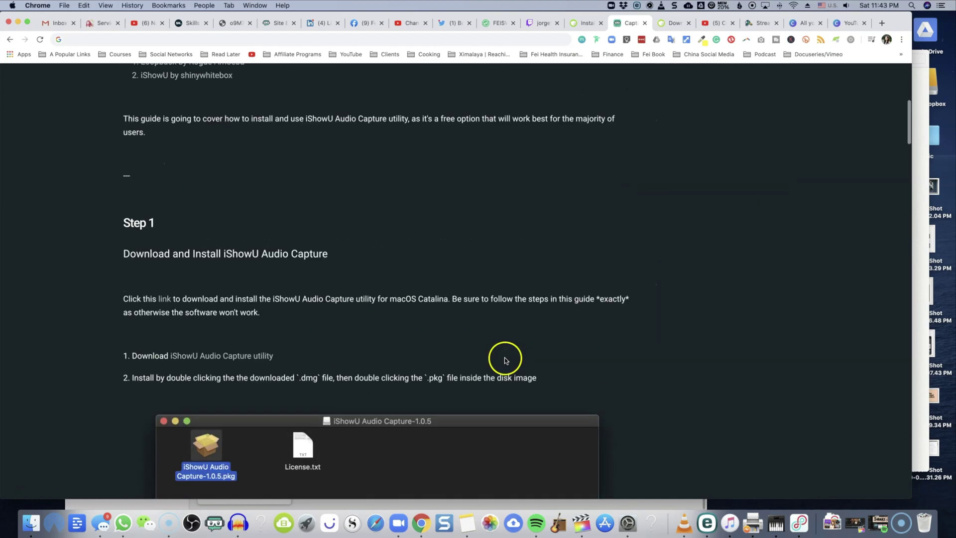
scroll(505, 359, "down", 8)
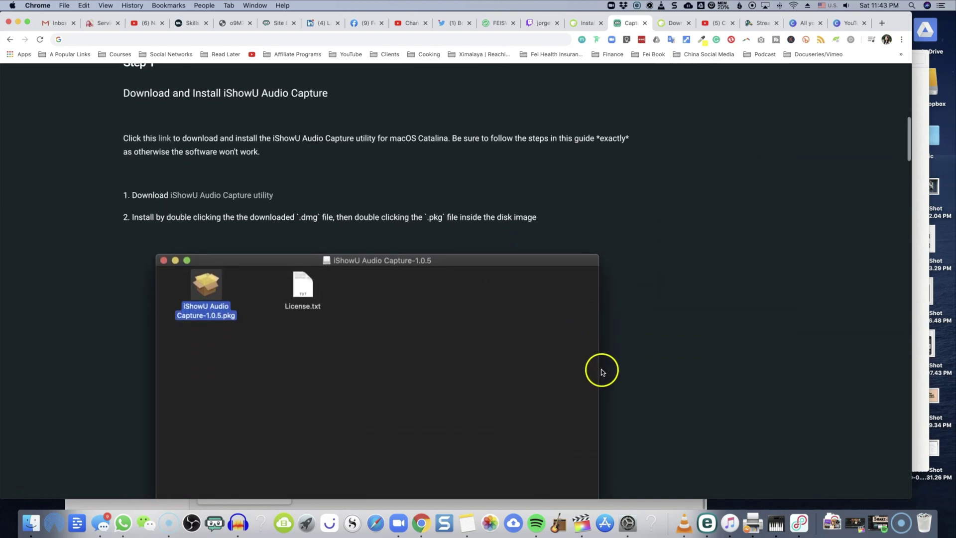
scroll(605, 368, "down", 9)
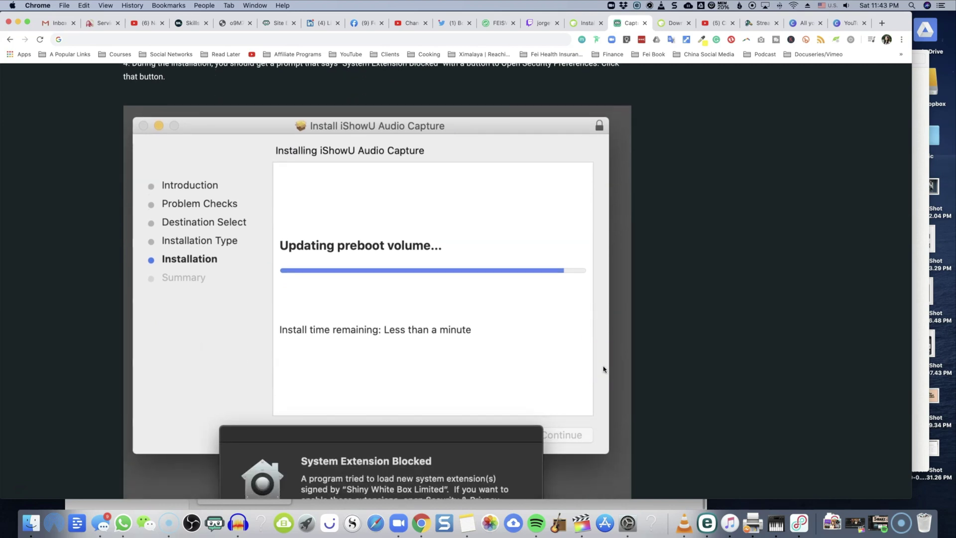
scroll(605, 368, "down", 2)
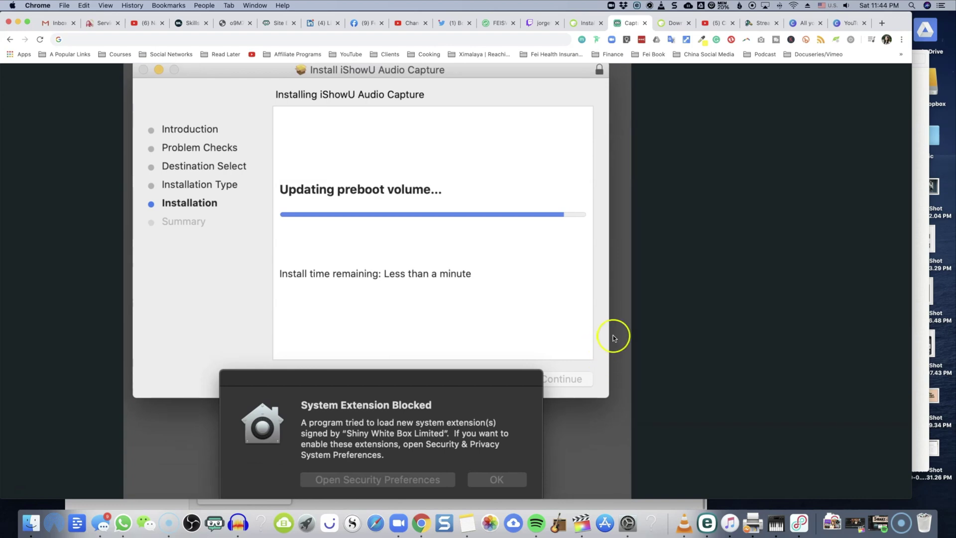
scroll(613, 338, "down", 7)
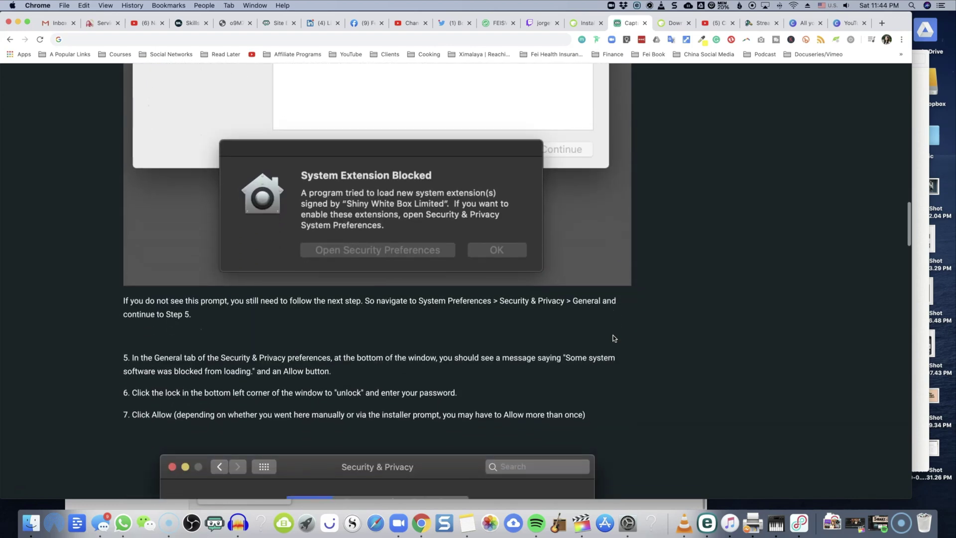
scroll(613, 338, "down", 1)
left_click(467, 226)
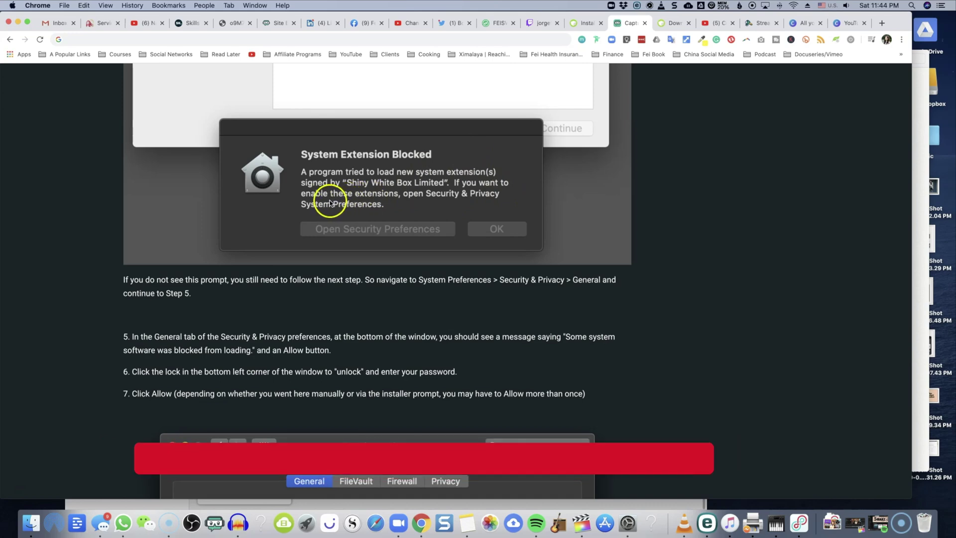
Step: Read the guide's instructions on allowing the blocked software in Security & Privacy and restarting after the installation
scroll(647, 325, "down", 7)
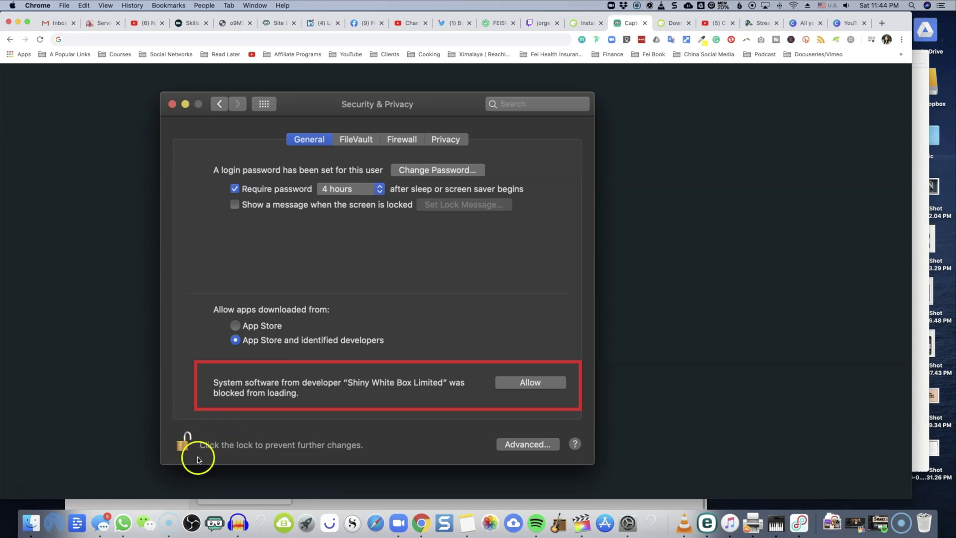
scroll(597, 431, "down", 6)
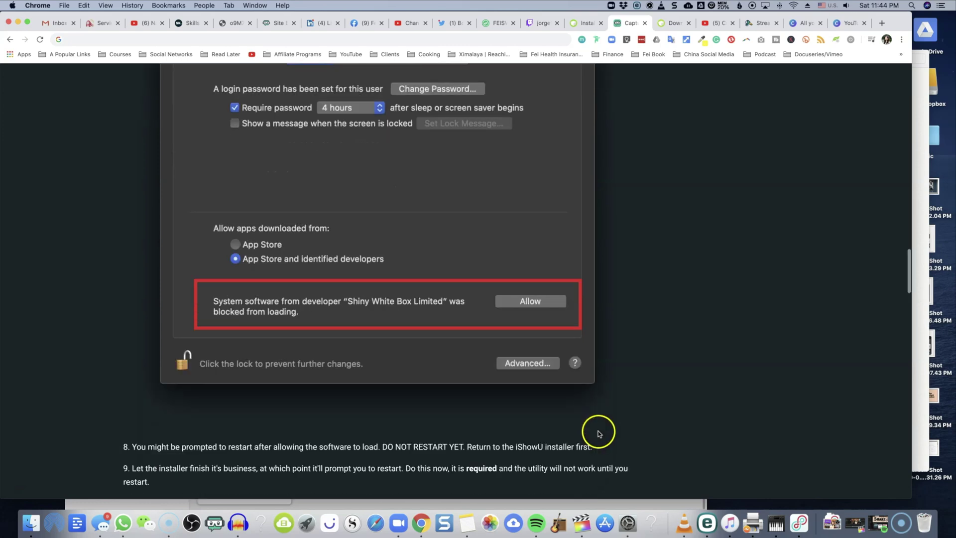
scroll(597, 431, "down", 2)
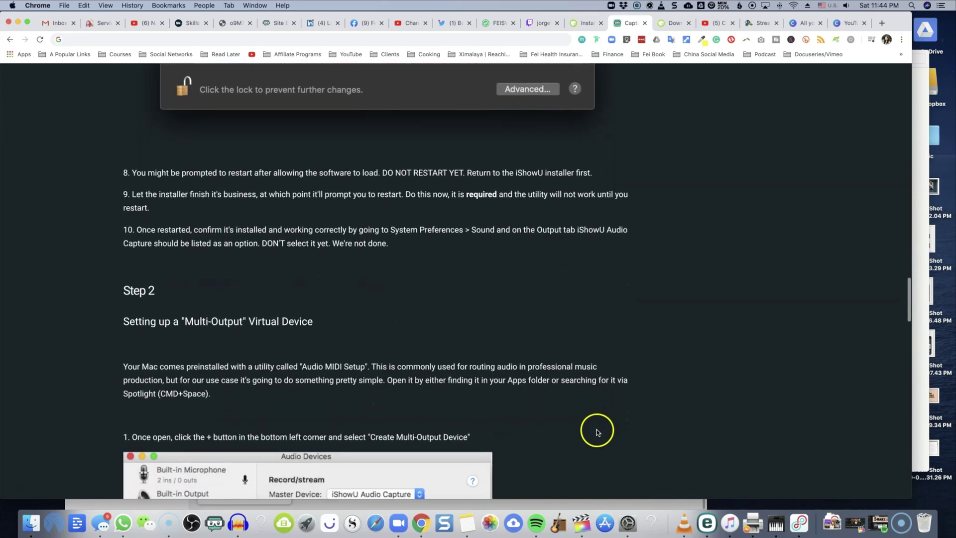
scroll(349, 279, "up", 1)
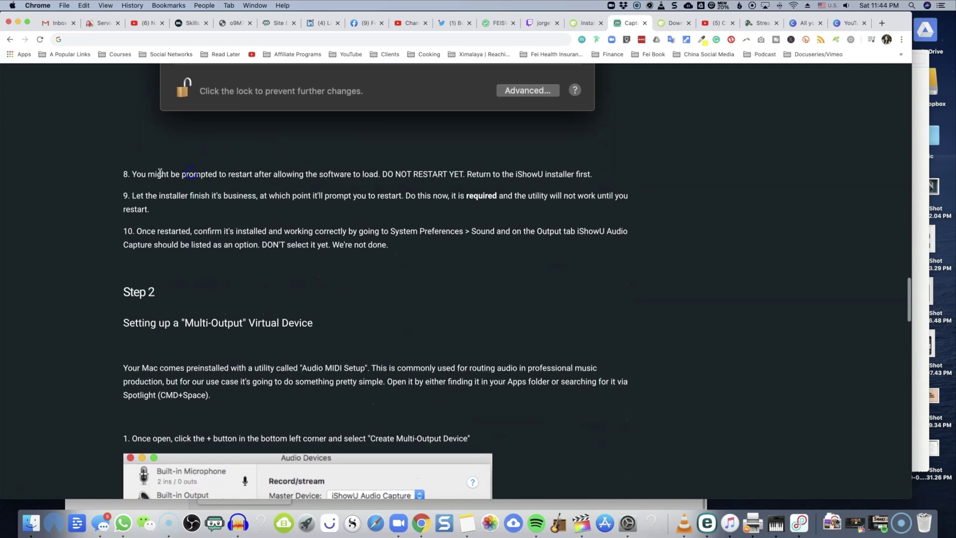
left_click_drag(122, 171, 230, 192)
left_click(415, 218)
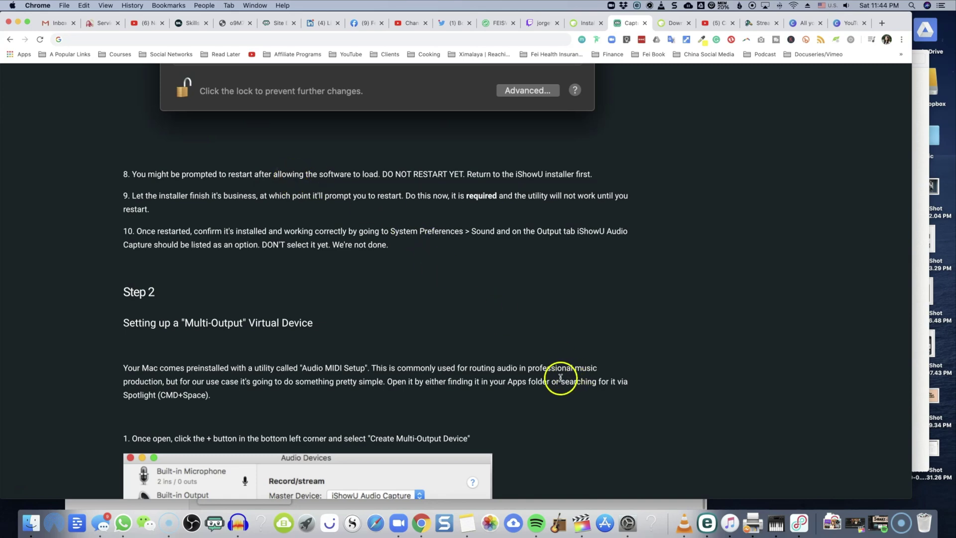
Step: Look up the name of the utility in the guide's Step 2, open Audio MIDI Setup through Spotlight and place its window beside the instructions
scroll(559, 384, "down", 5)
scroll(557, 380, "down", 2)
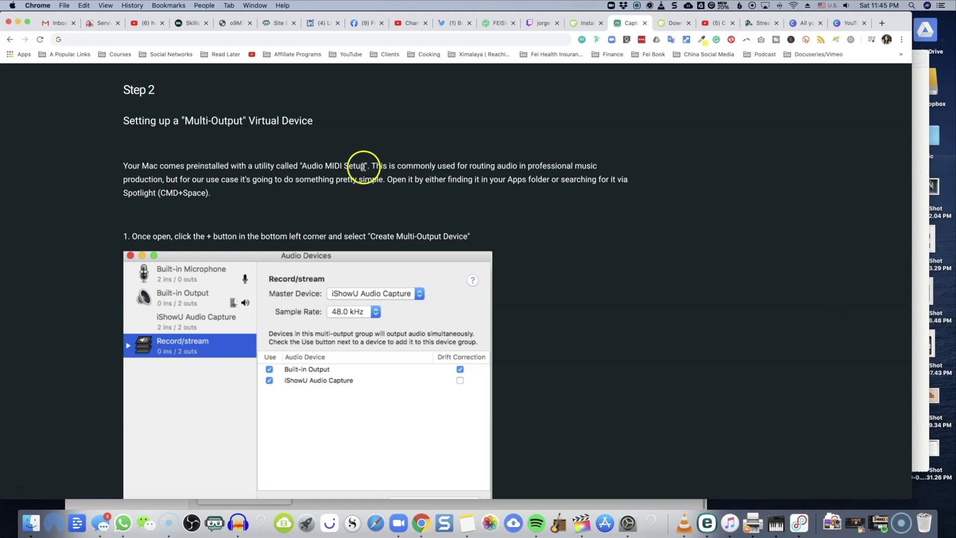
left_click_drag(365, 166, 308, 168)
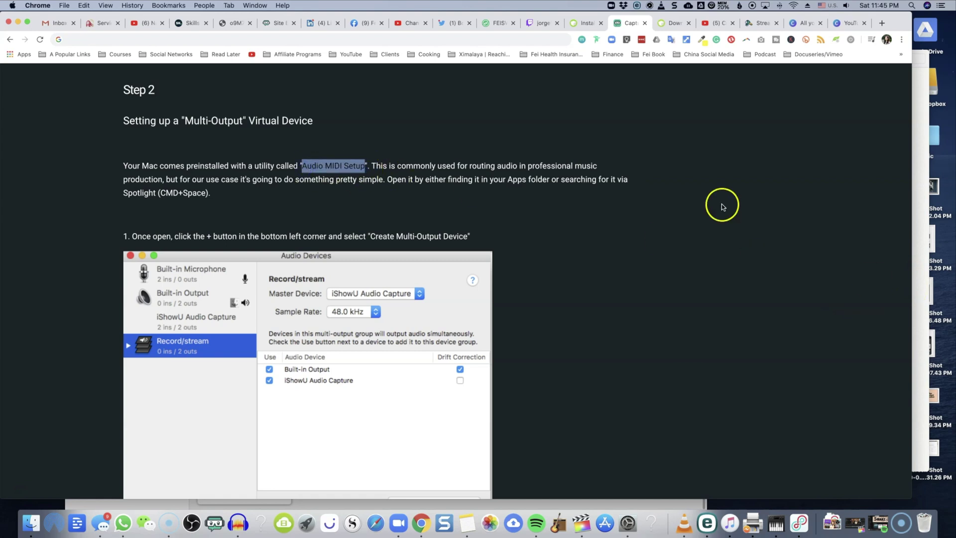
left_click(912, 5)
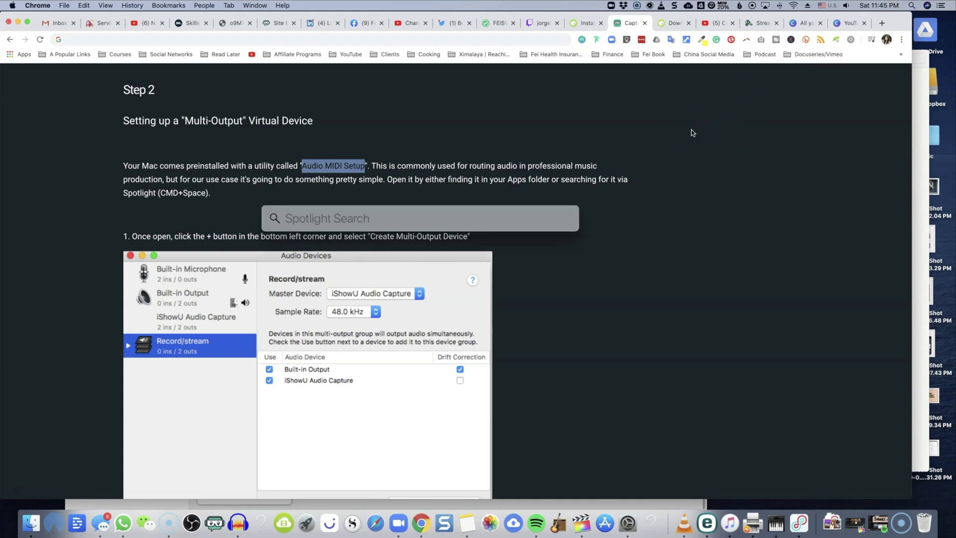
left_click(915, 5)
left_click(915, 5)
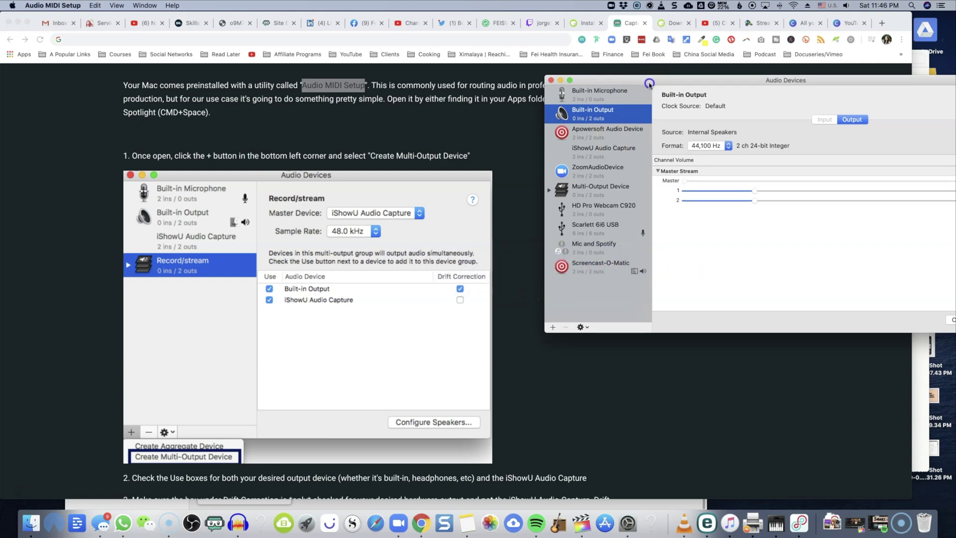
left_click_drag(638, 80, 575, 95)
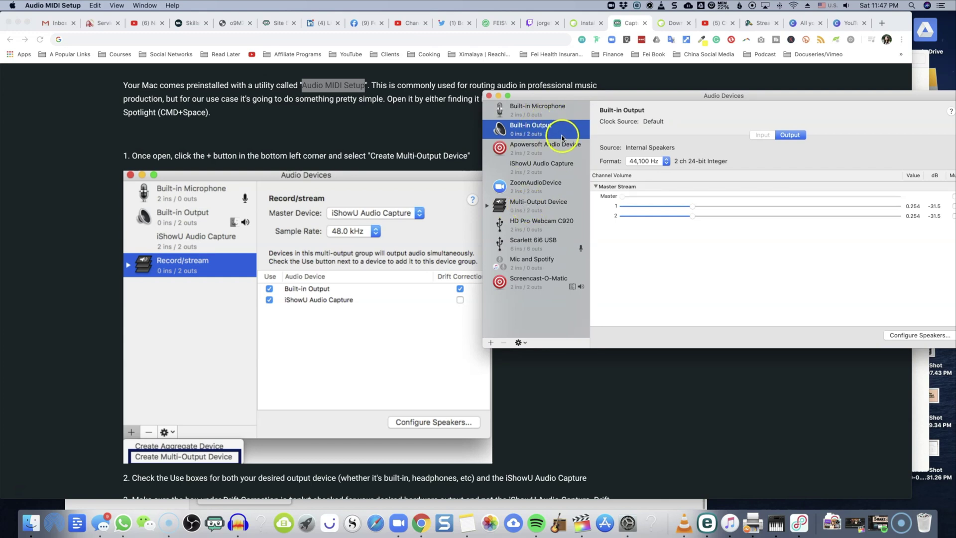
Step: Create a new multi-output device in Audio MIDI Setup
scroll(402, 384, "down", 3)
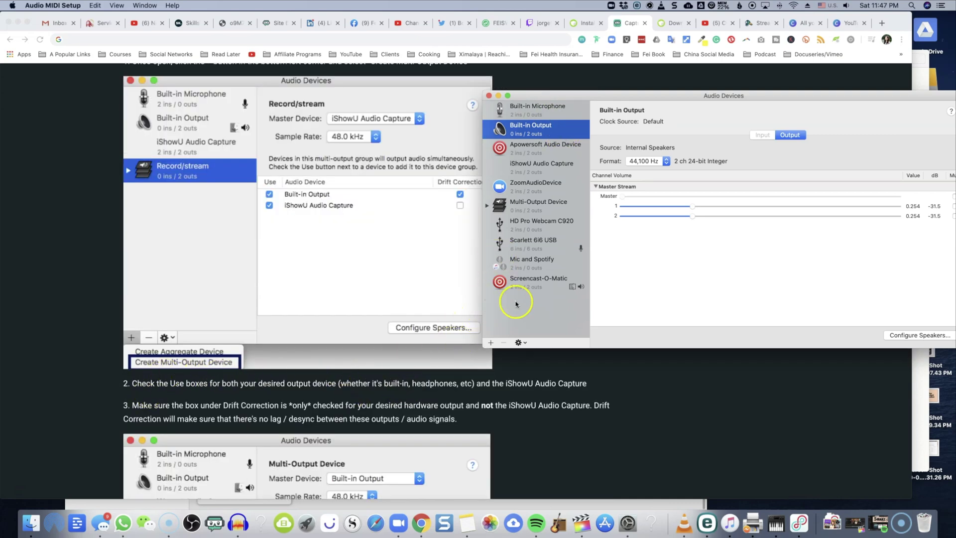
left_click(491, 343)
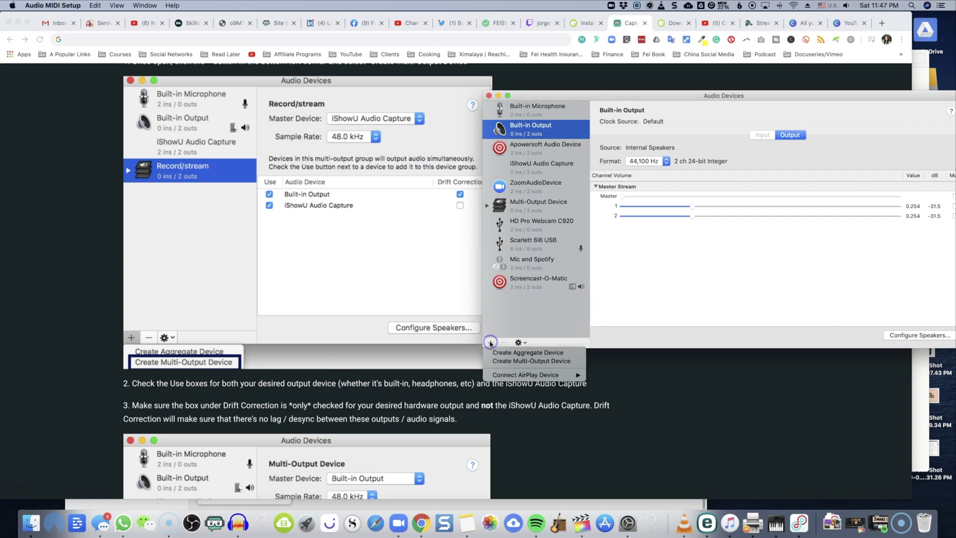
left_click(538, 362)
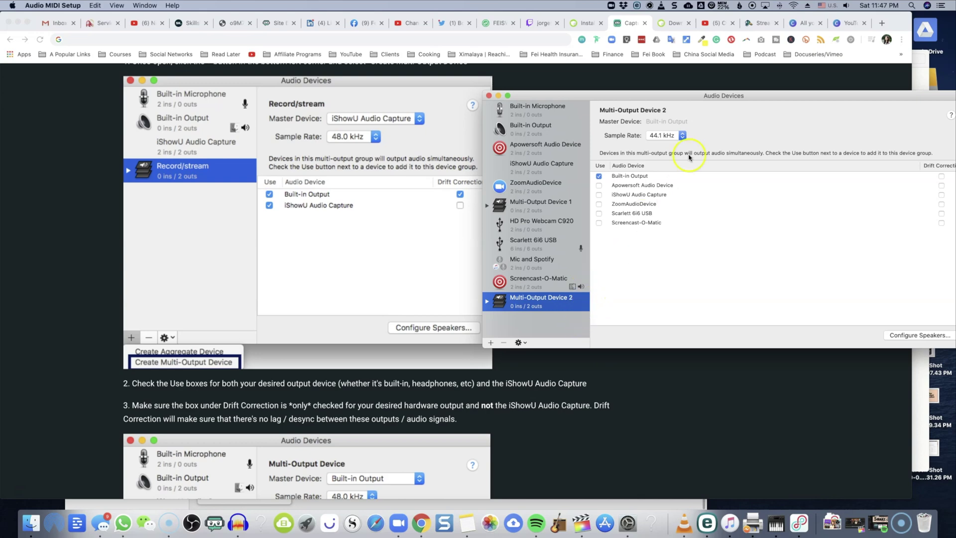
Step: Add iShowU Audio Capture to the new multi-output device and enable drift correction only for Built-in Output
left_click_drag(731, 98, 727, 97)
scroll(361, 454, "down", 10)
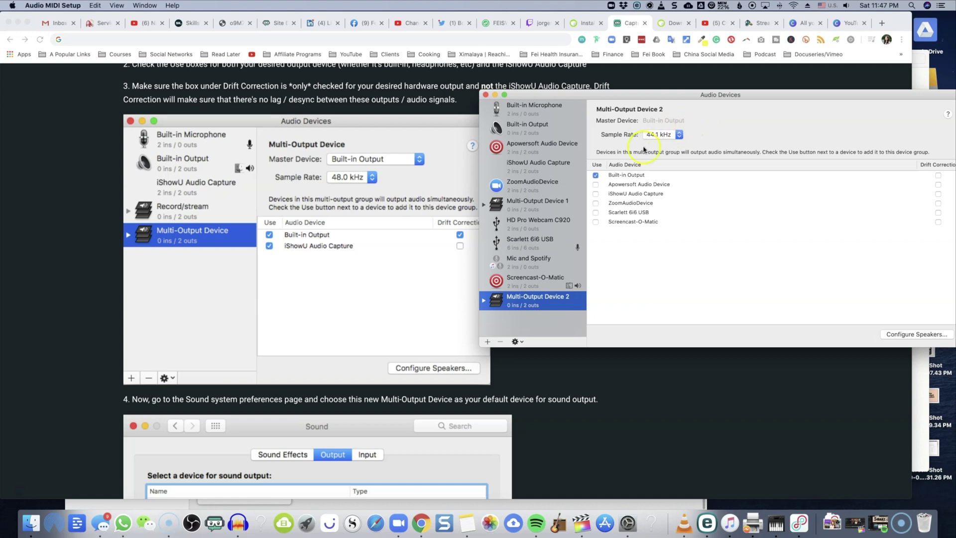
left_click(597, 194)
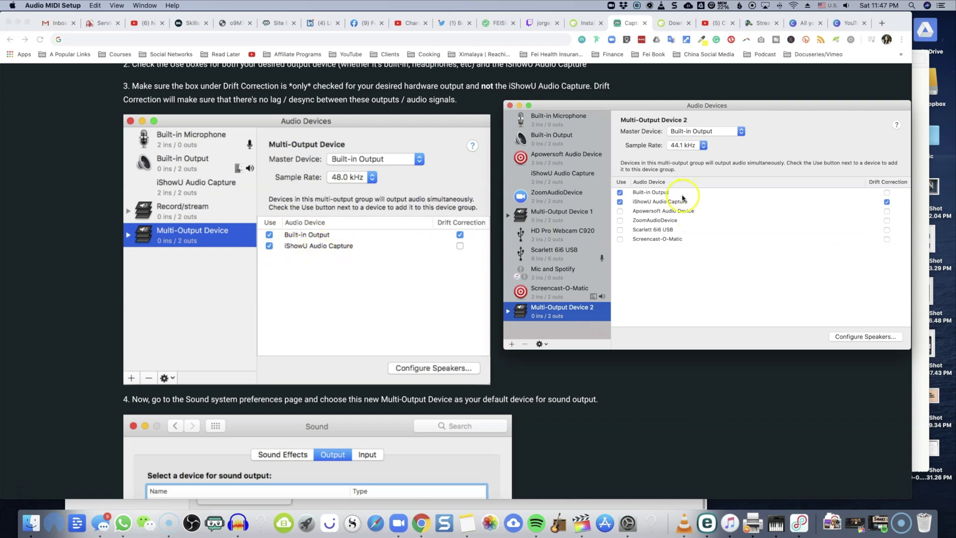
left_click(887, 192)
left_click(887, 202)
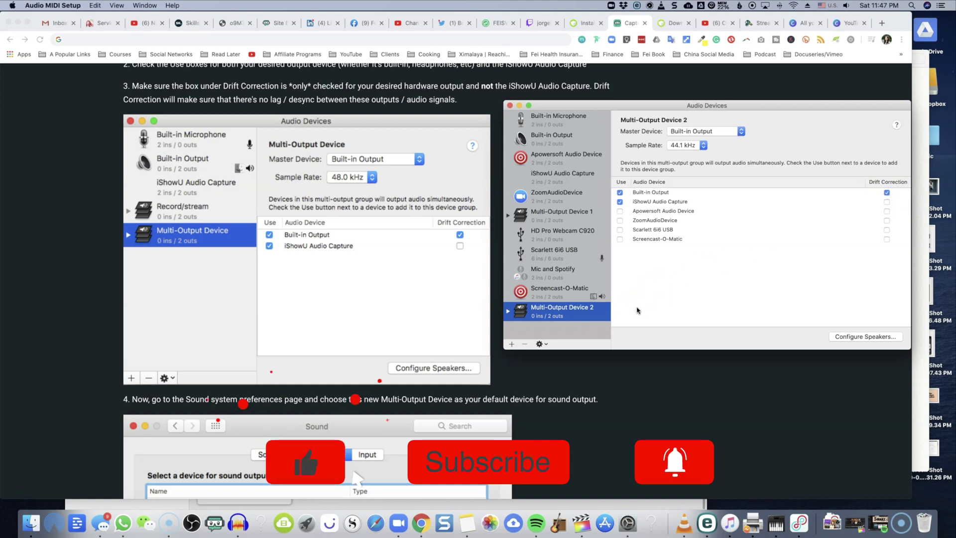
Step: Set the new multi-output device's sample rate to 48.0 kHz and close the Audio Devices window
left_click(690, 145)
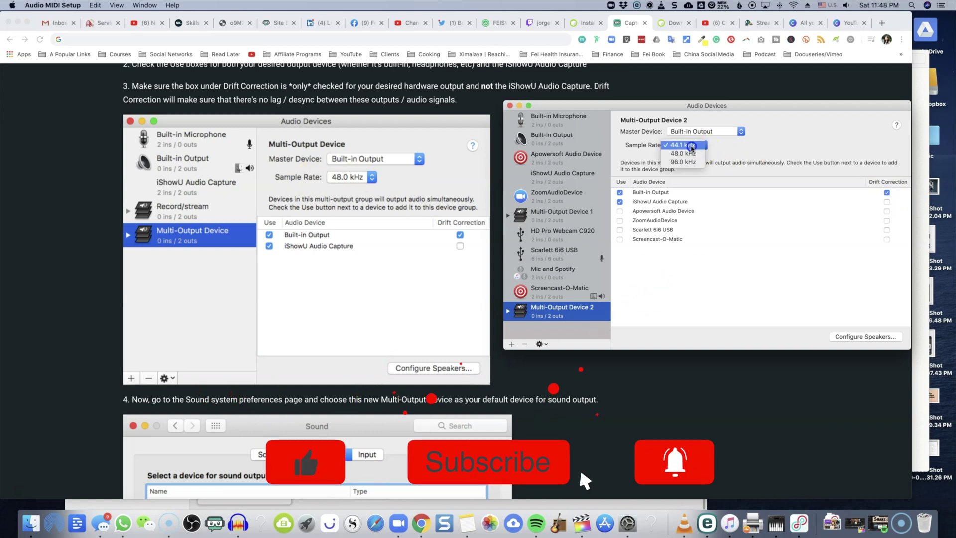
left_click(690, 155)
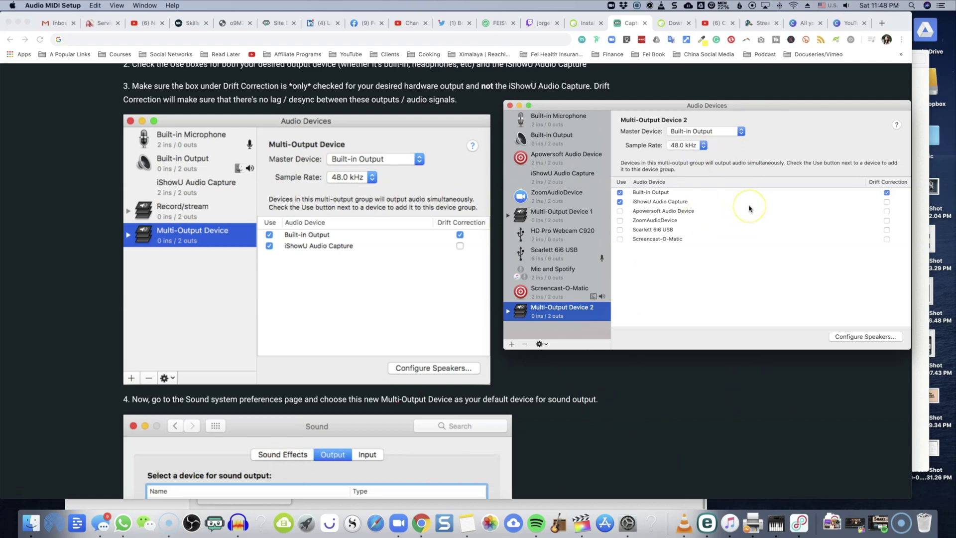
scroll(498, 323, "down", 6)
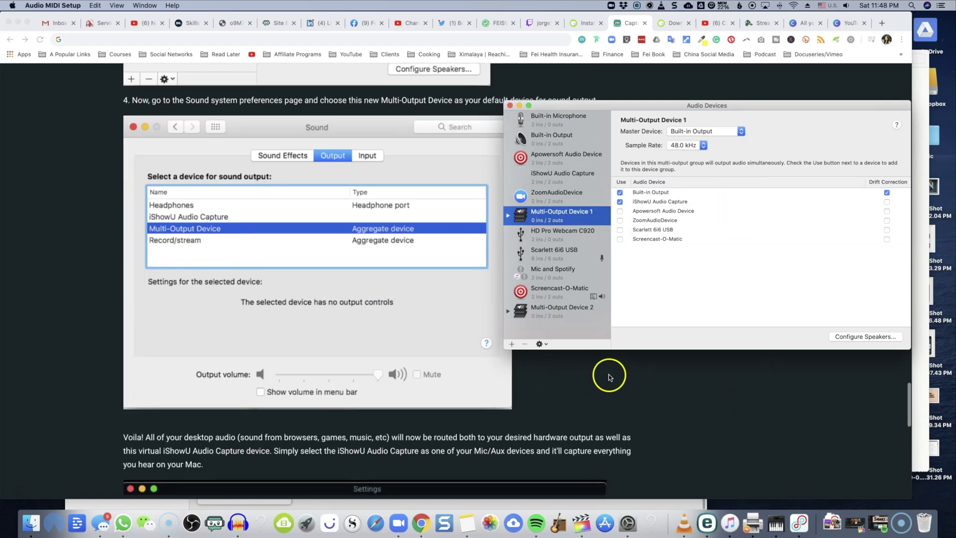
left_click(510, 106)
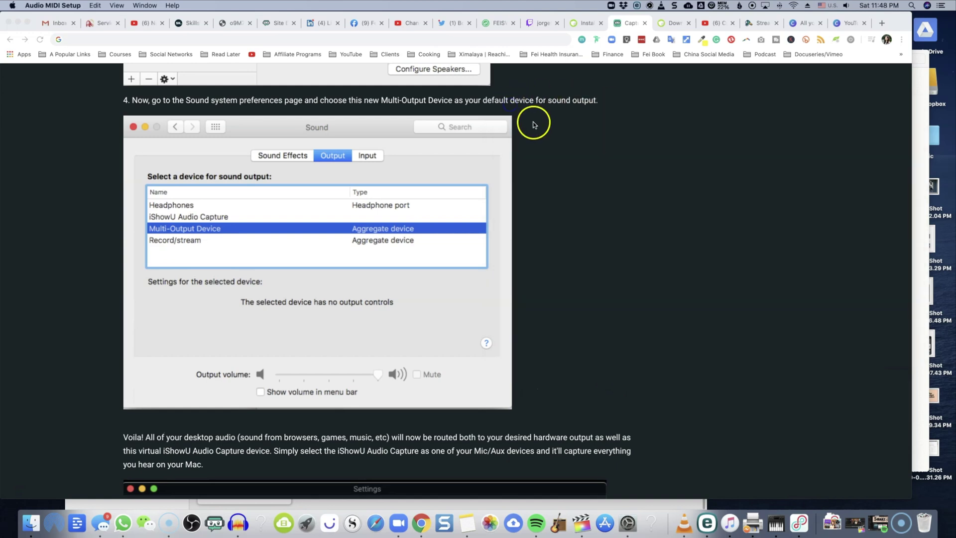
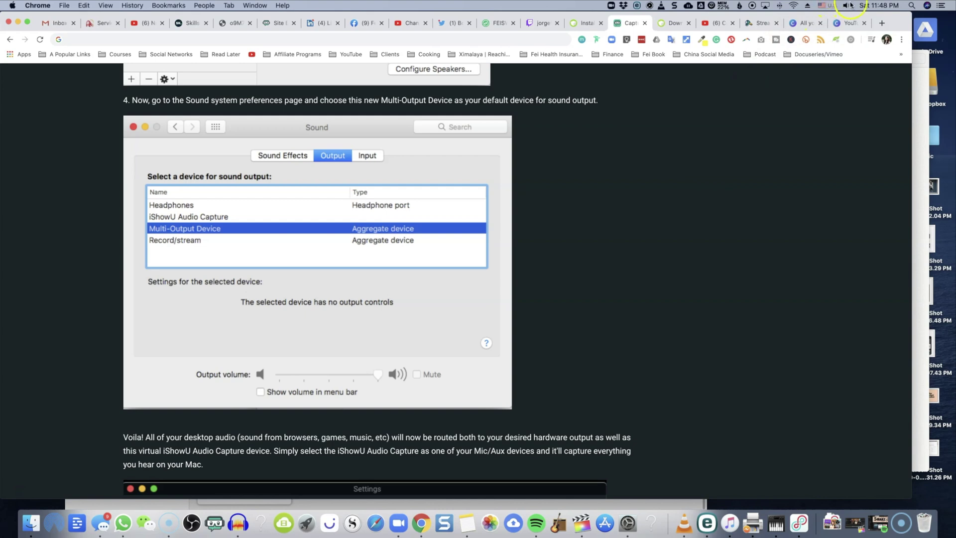
Step: Check the Mac's sound output device list and look through the source types that can be added in OBS
left_click(849, 5)
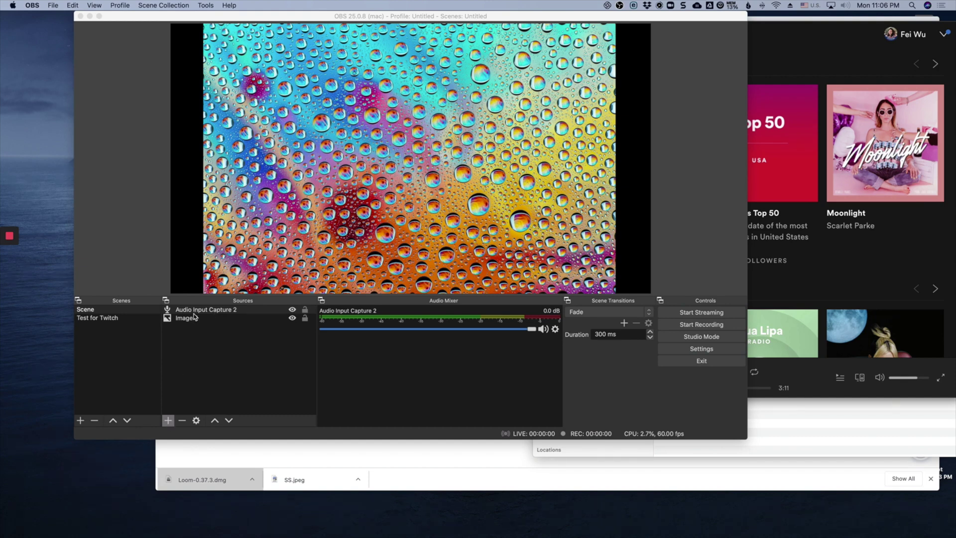
left_click(168, 421)
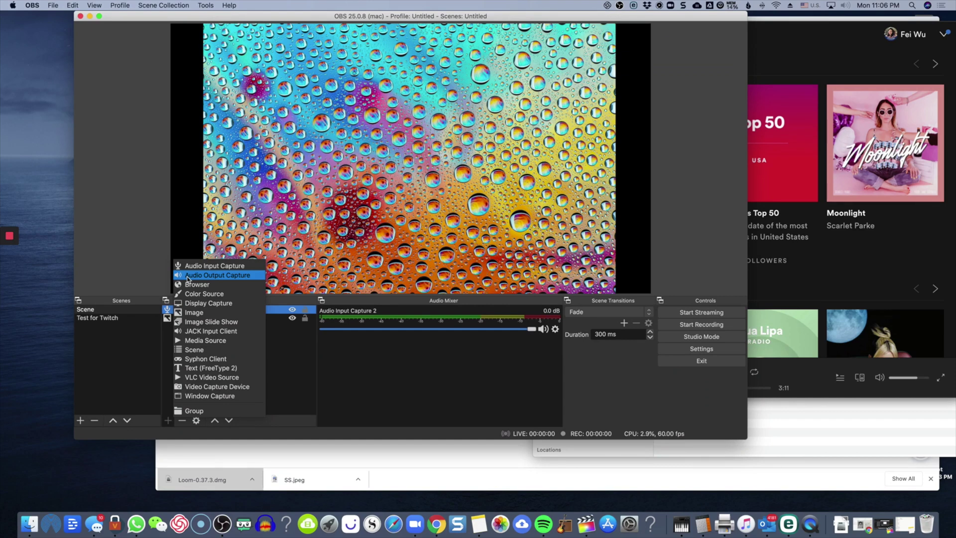
left_click(285, 337)
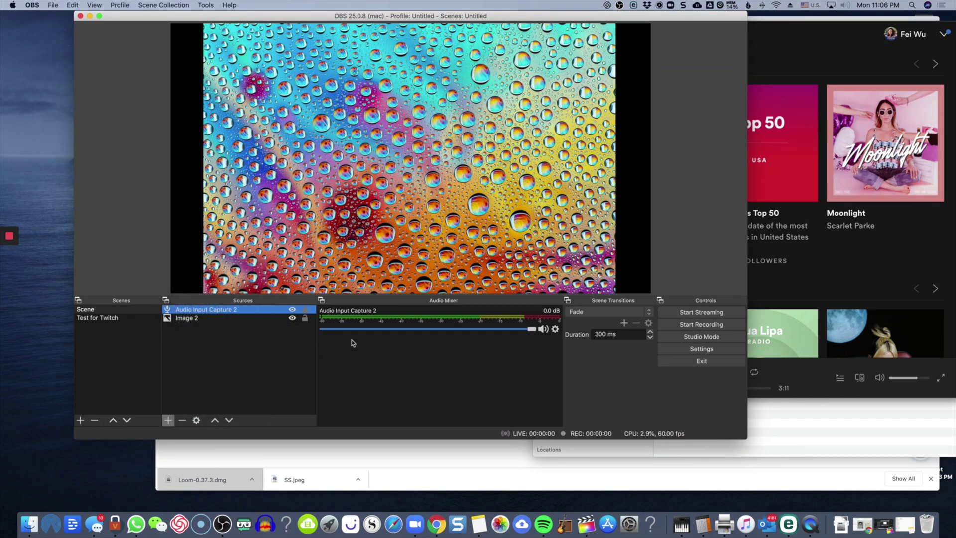
left_click(845, 6)
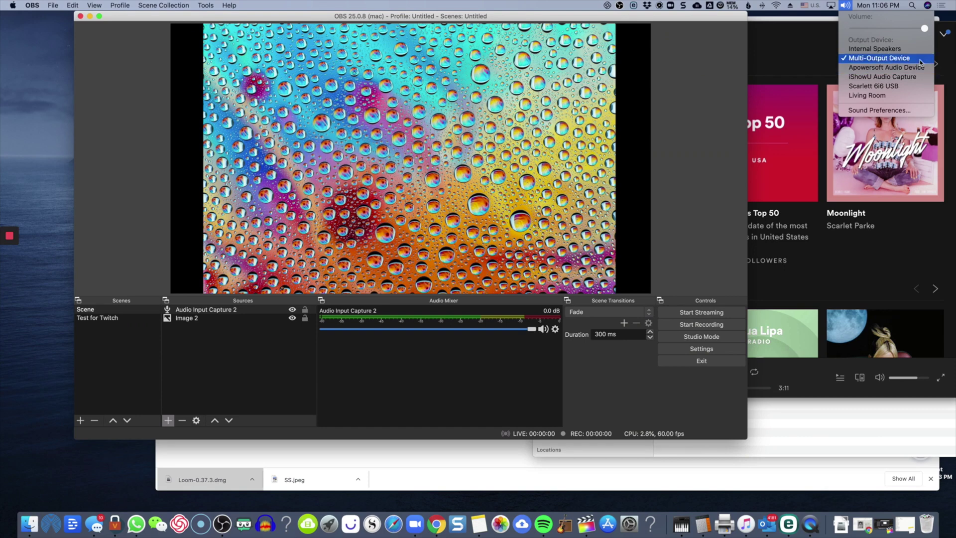
Step: Switch to Spotify, play Moonlight, and move its window aside to check the Audio Input Capture 2 level in OBS's audio mixer
left_click(835, 263)
left_click(382, 384)
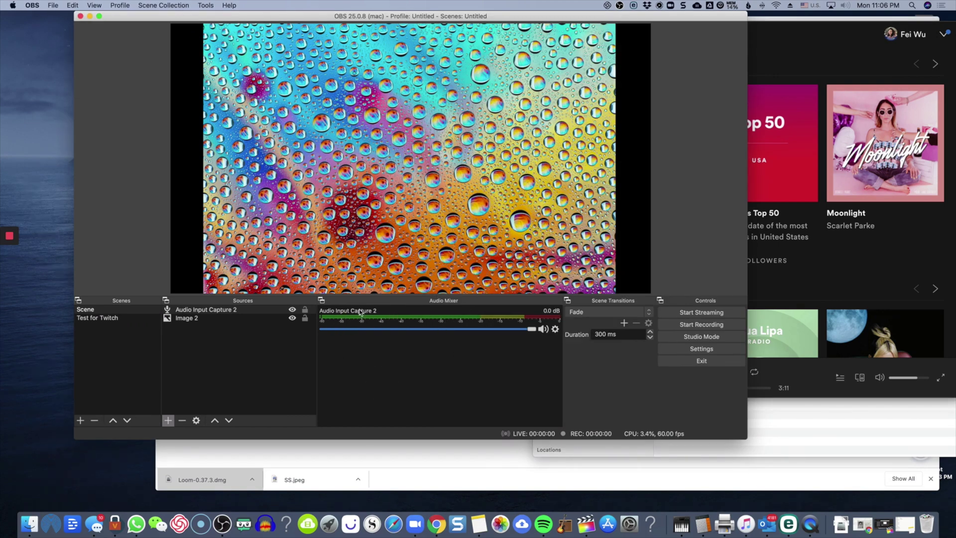
left_click(903, 262)
left_click(885, 143)
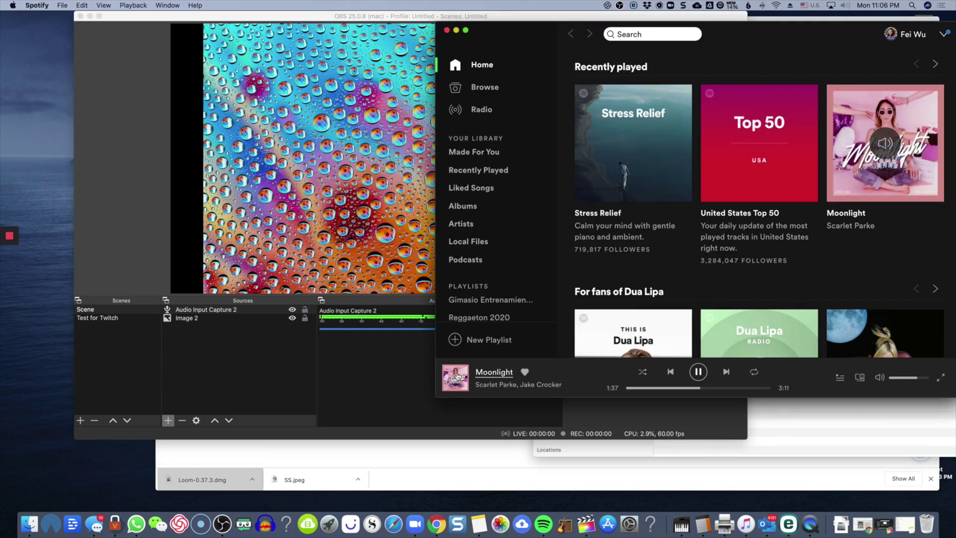
left_click_drag(532, 25, 663, 28)
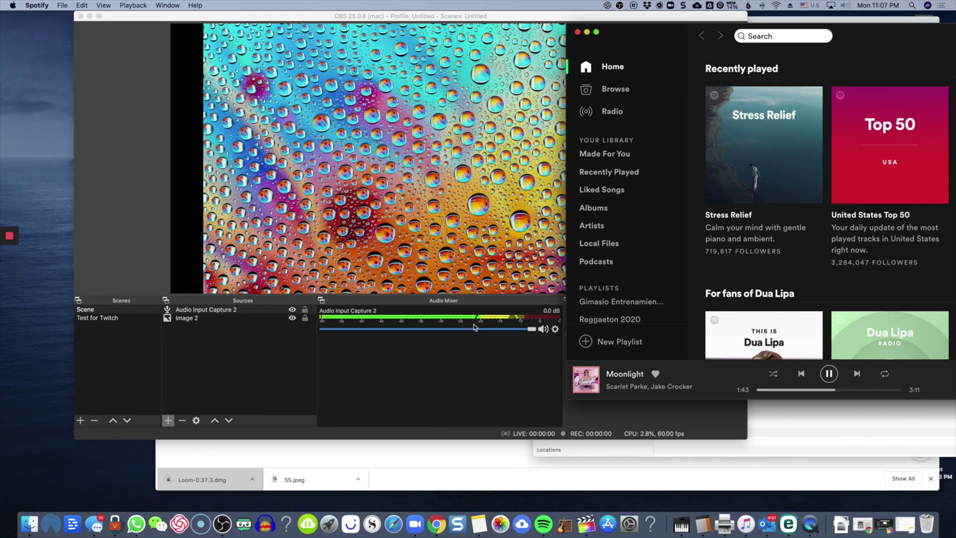
left_click(433, 371)
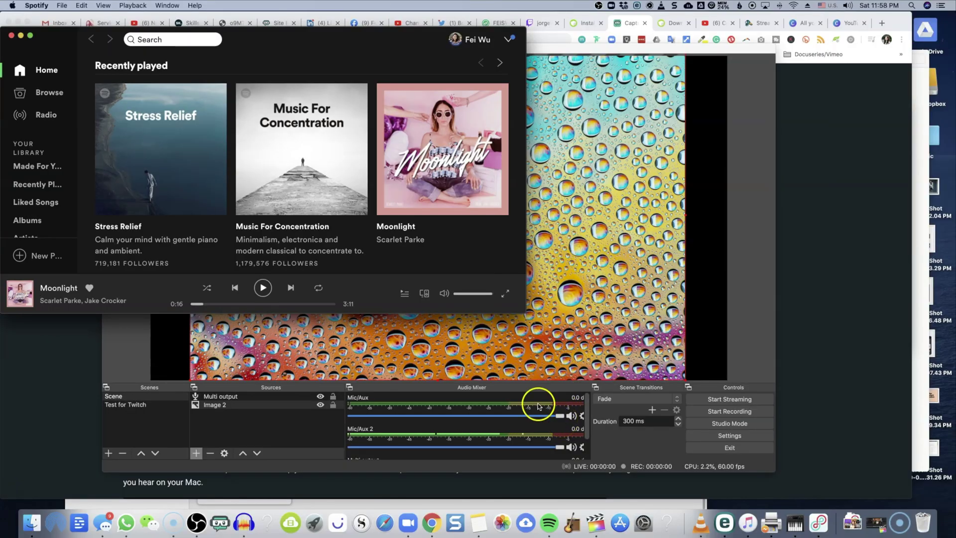
Step: Lower Spotify's playback volume slightly and fine-tune the Mic/Aux volume in OBS's audio mixer
left_click_drag(492, 293, 484, 294)
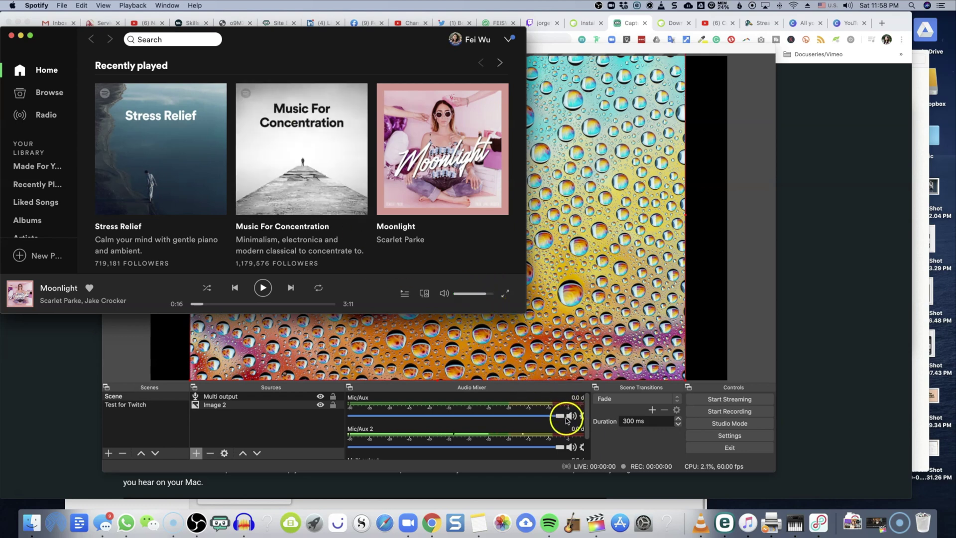
mouse_move(563, 416)
left_mouse_down()
mouse_move(395, 413)
mouse_move(564, 417)
left_mouse_up()
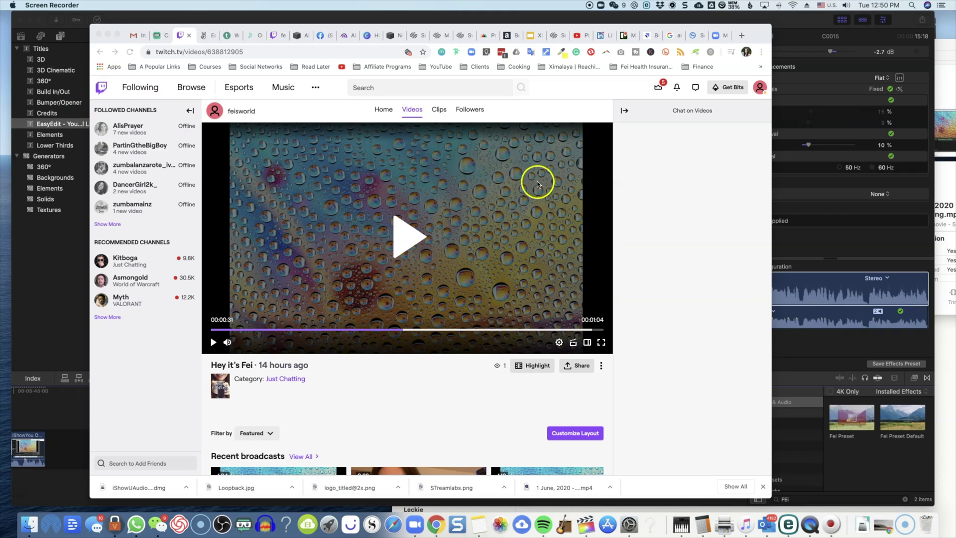
Step: Play the recorded Twitch broadcast in Chrome with the Mac's volume raised to check its captured desktop audio, and pause it
left_click(403, 235)
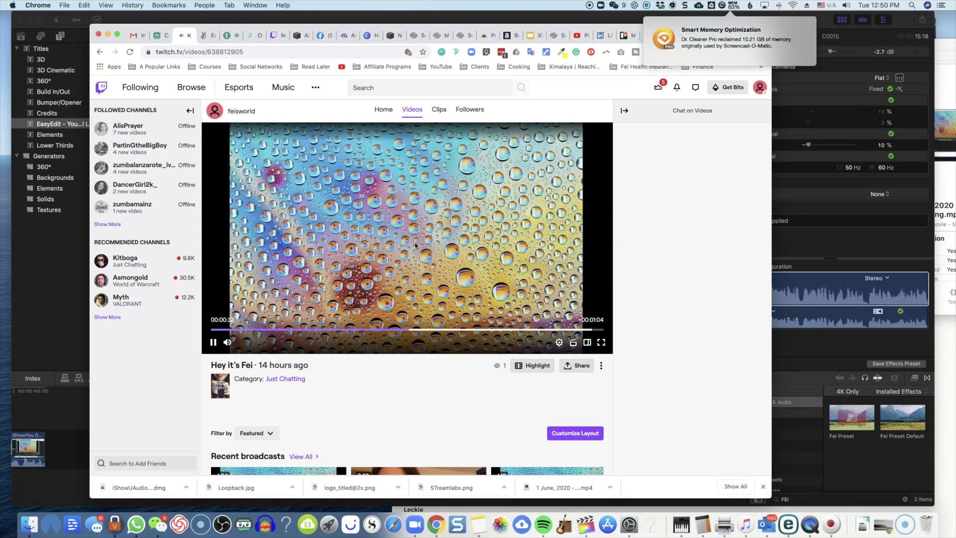
key("XF86AudioRaiseVolume")
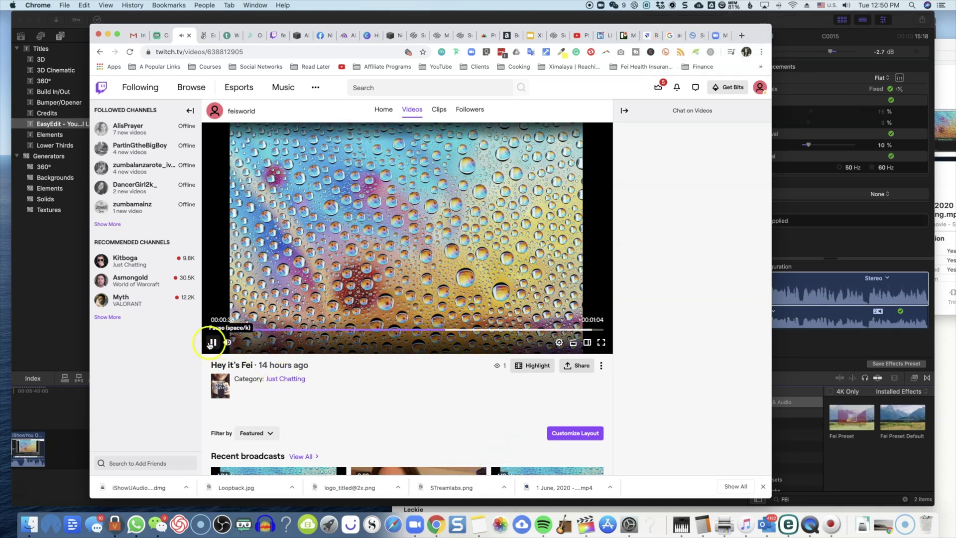
left_click(213, 342)
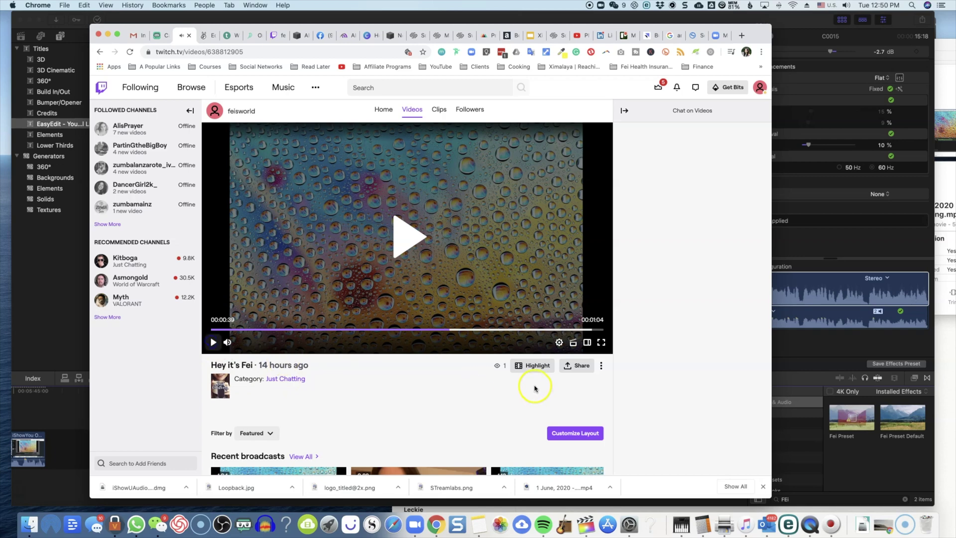